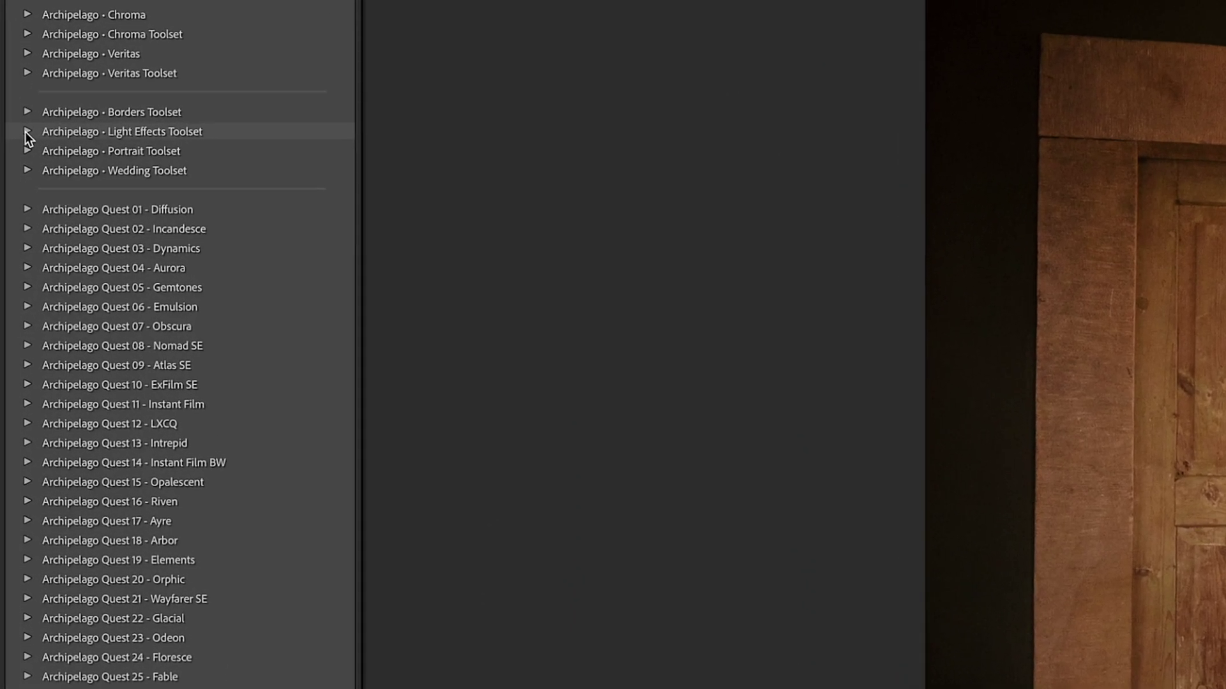
Expand the Archipelago - Light Effects Toolset preset group in the Presets panel
click(19, 168)
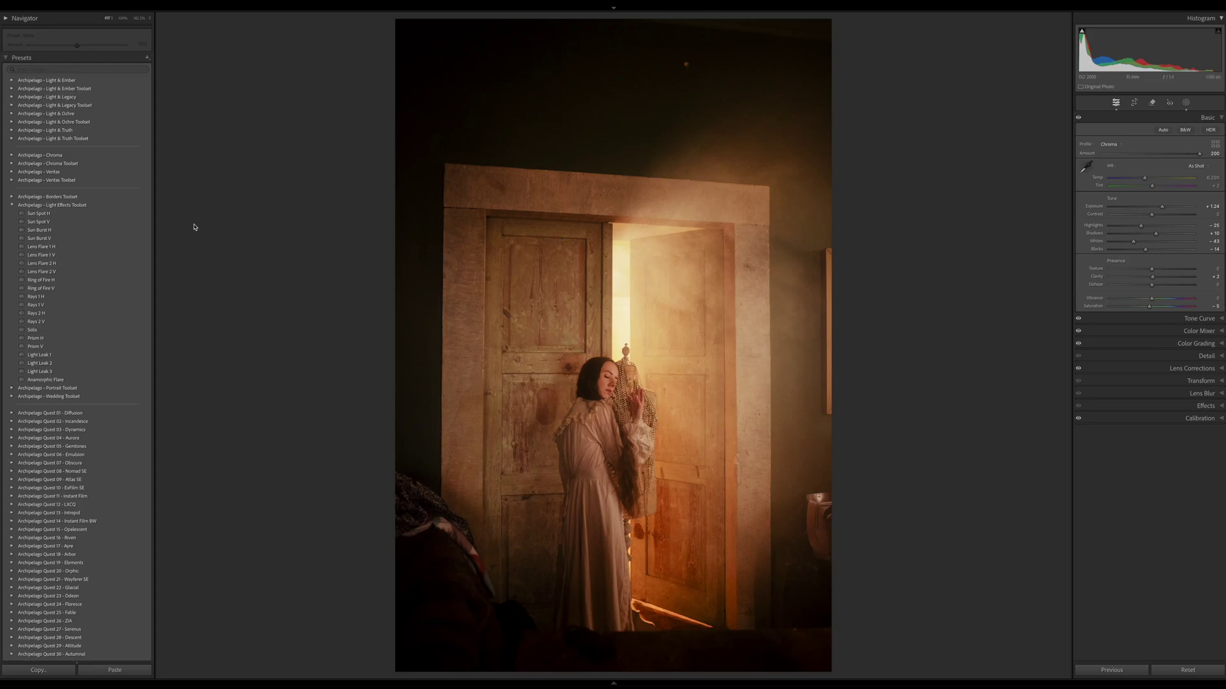
Apply the Sun Spot V preset to add a bright glow in the doorway
click(146, 222)
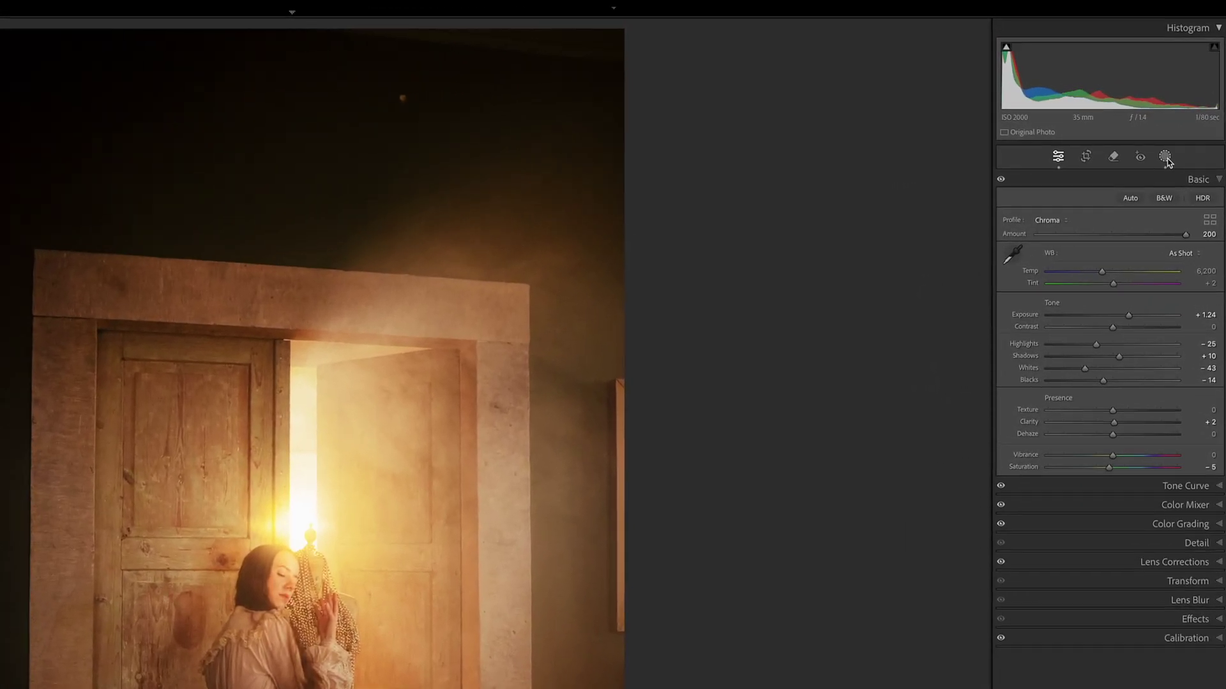
Select the Sun Spot V mask to show its Exposure 4.00 and orange-tint settings
click(1183, 104)
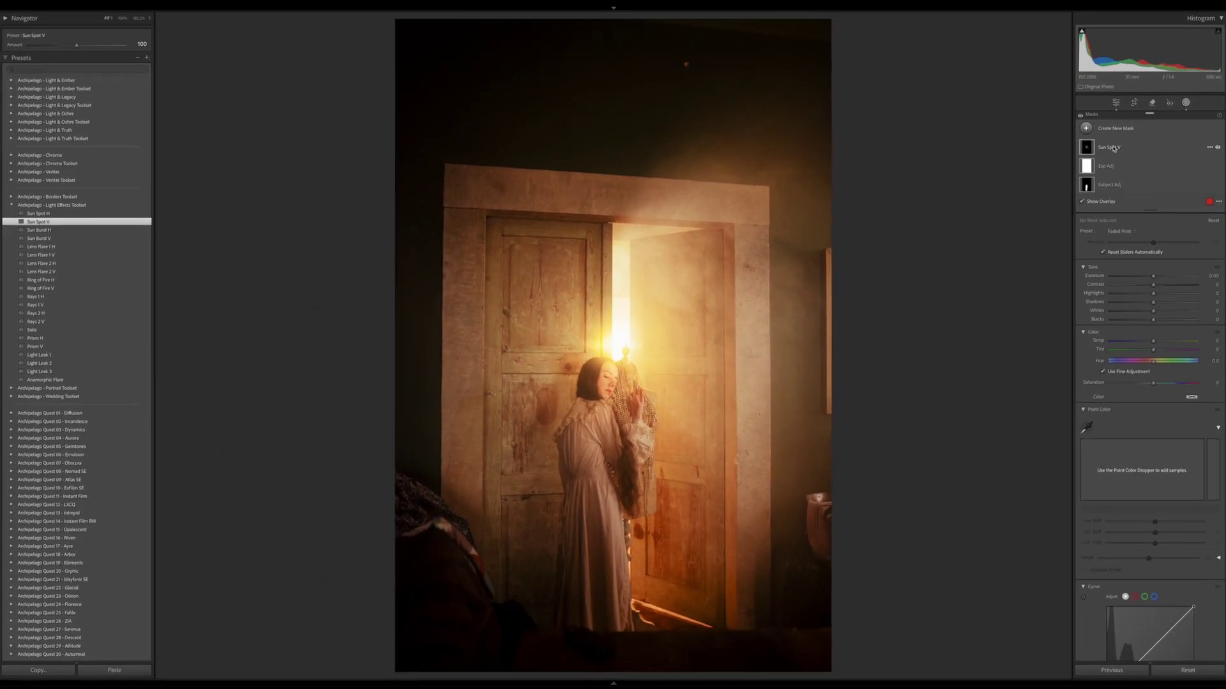
click(1024, 261)
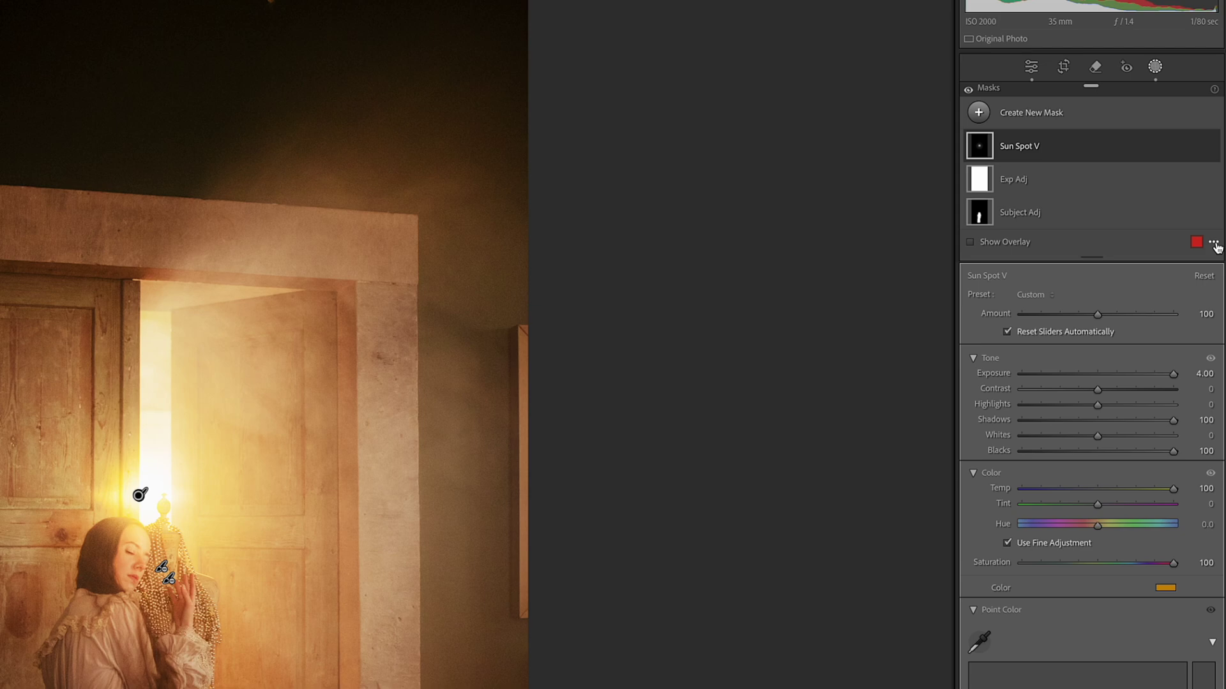
Set the mask overlay's Show Pins and Tools option to Always
click(1215, 246)
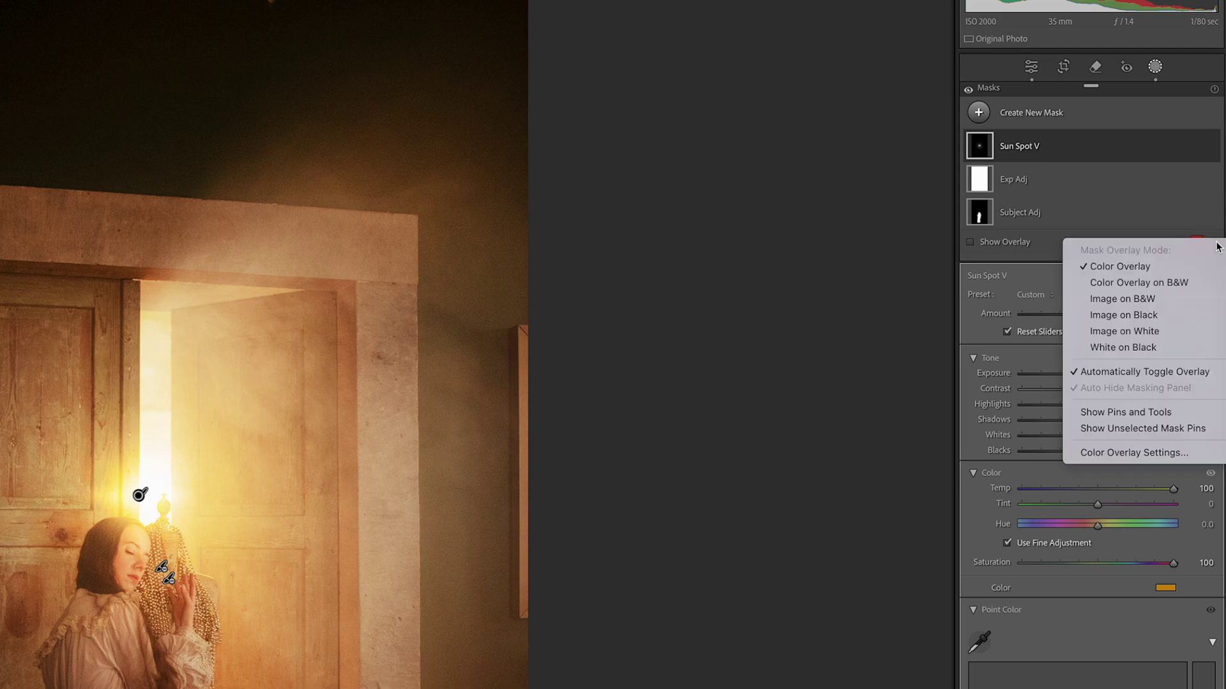
mouse_move(1142, 416)
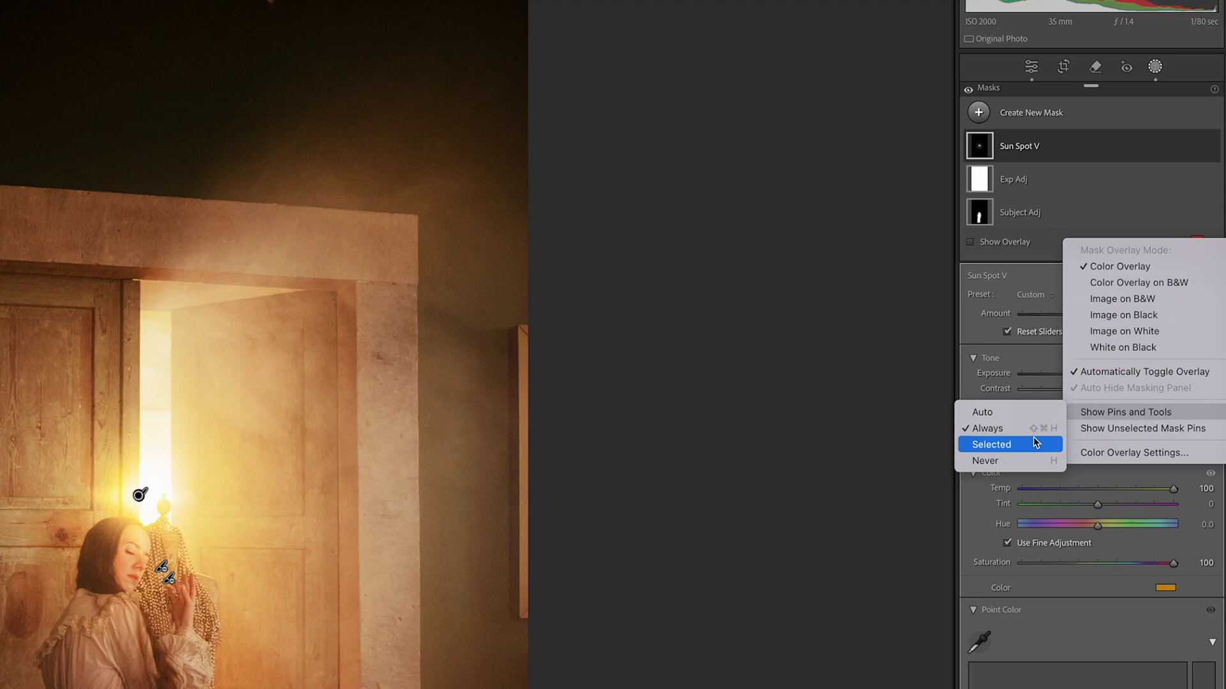
click(994, 435)
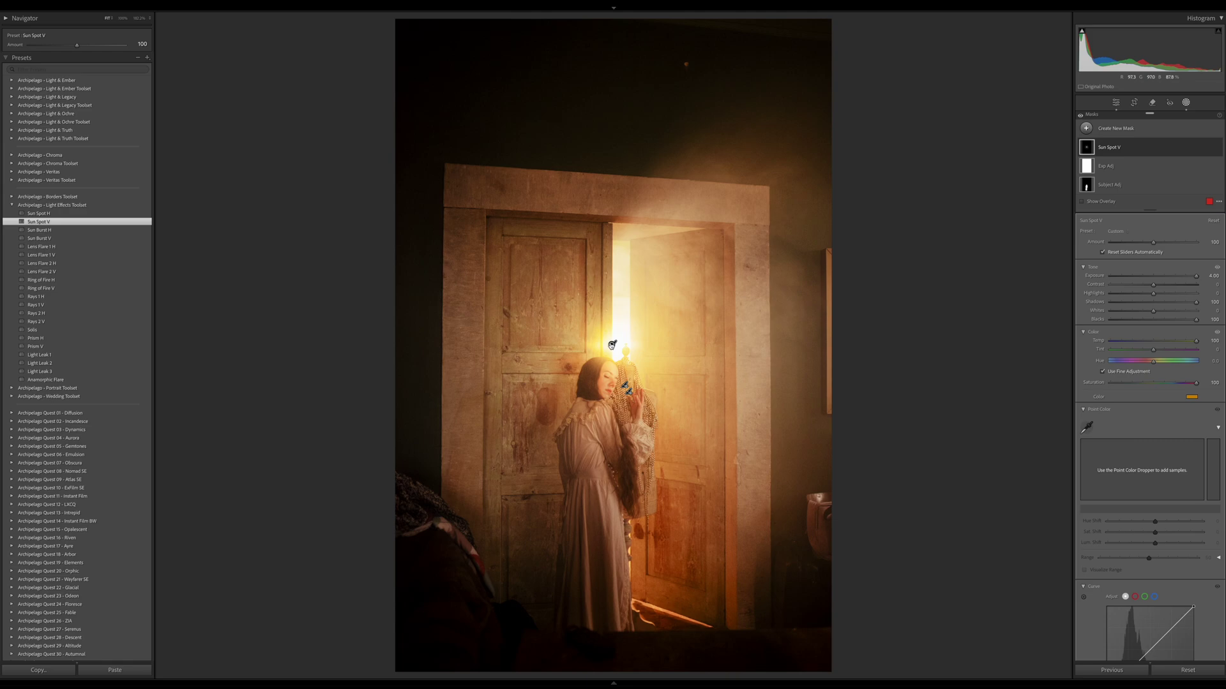
Drag the Sun Spot V pin up to the top of the door gap
drag(611, 344, 621, 289)
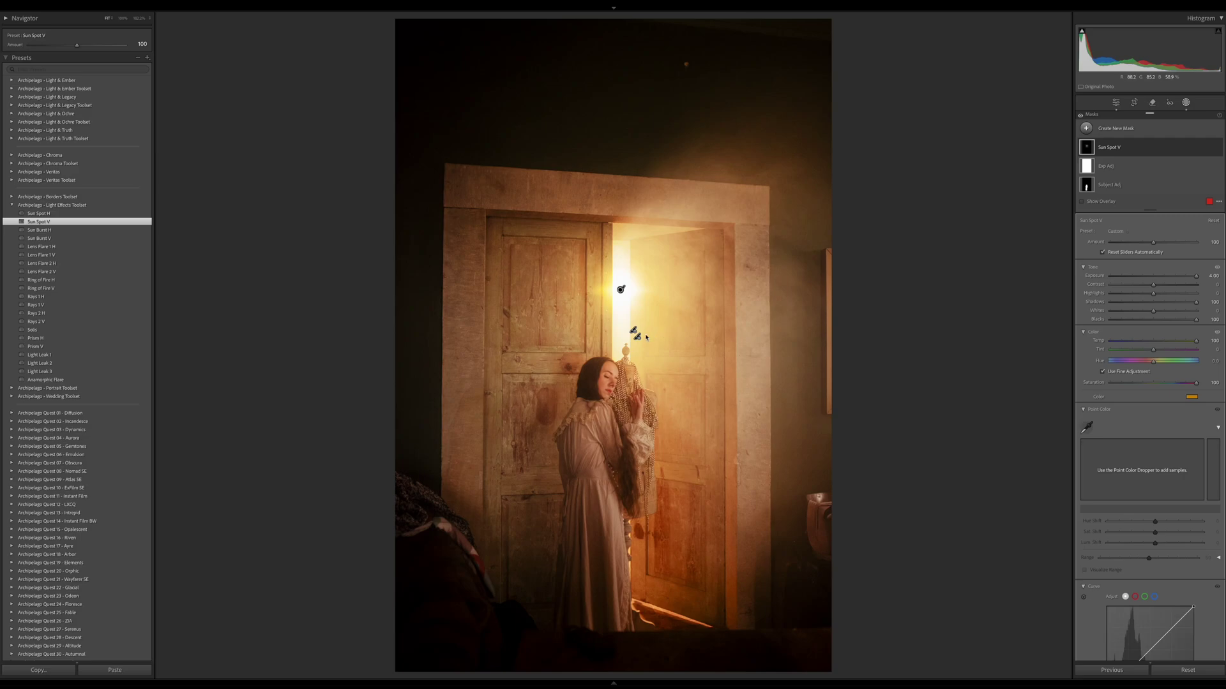
Undo the stray brush edit and nudge the Sun Spot V glow slightly down-right
key(alt)
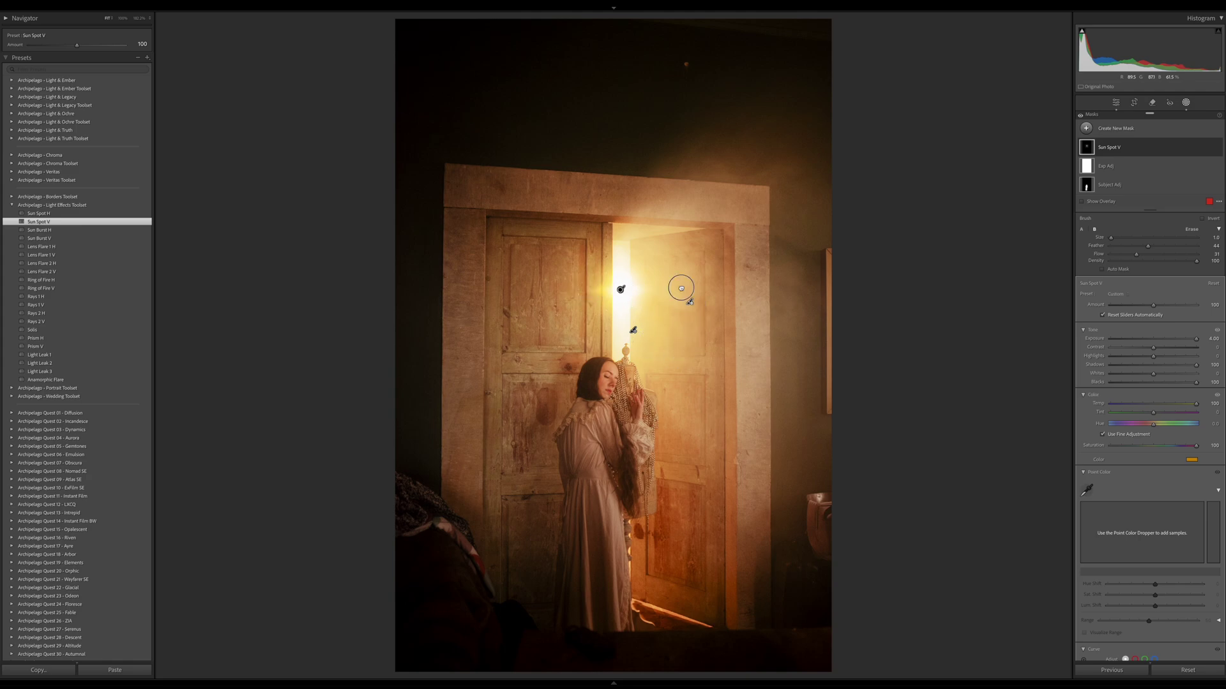
key(ctrl+z)
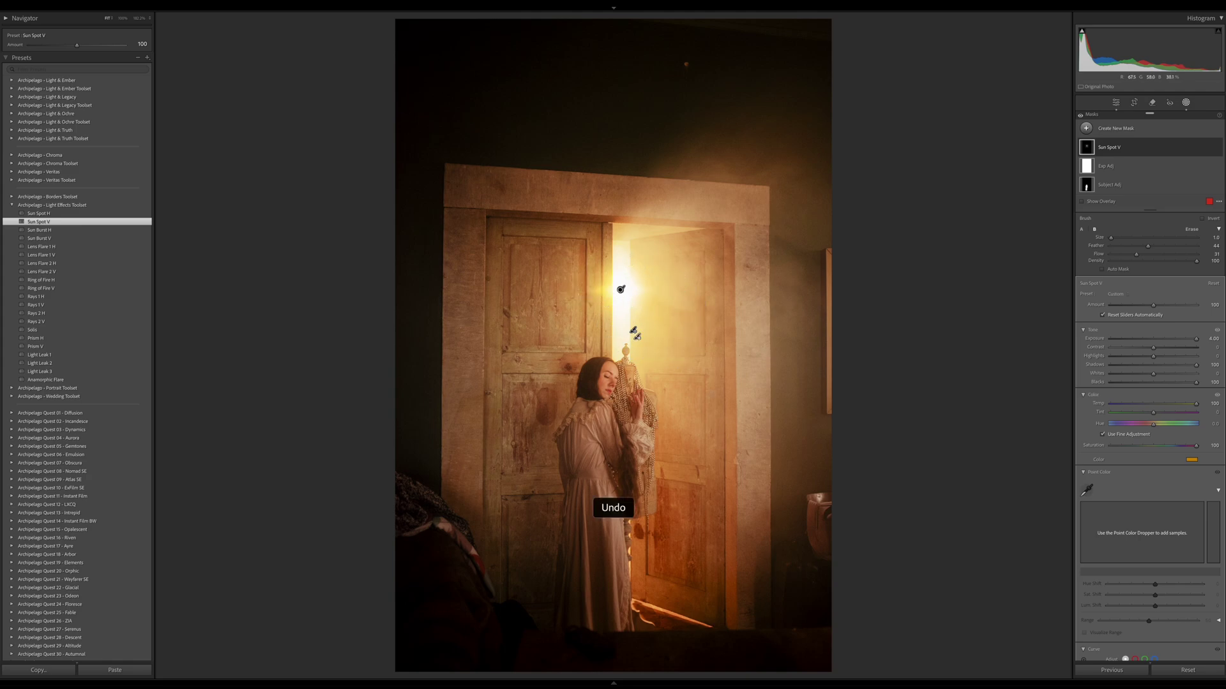
click(1121, 145)
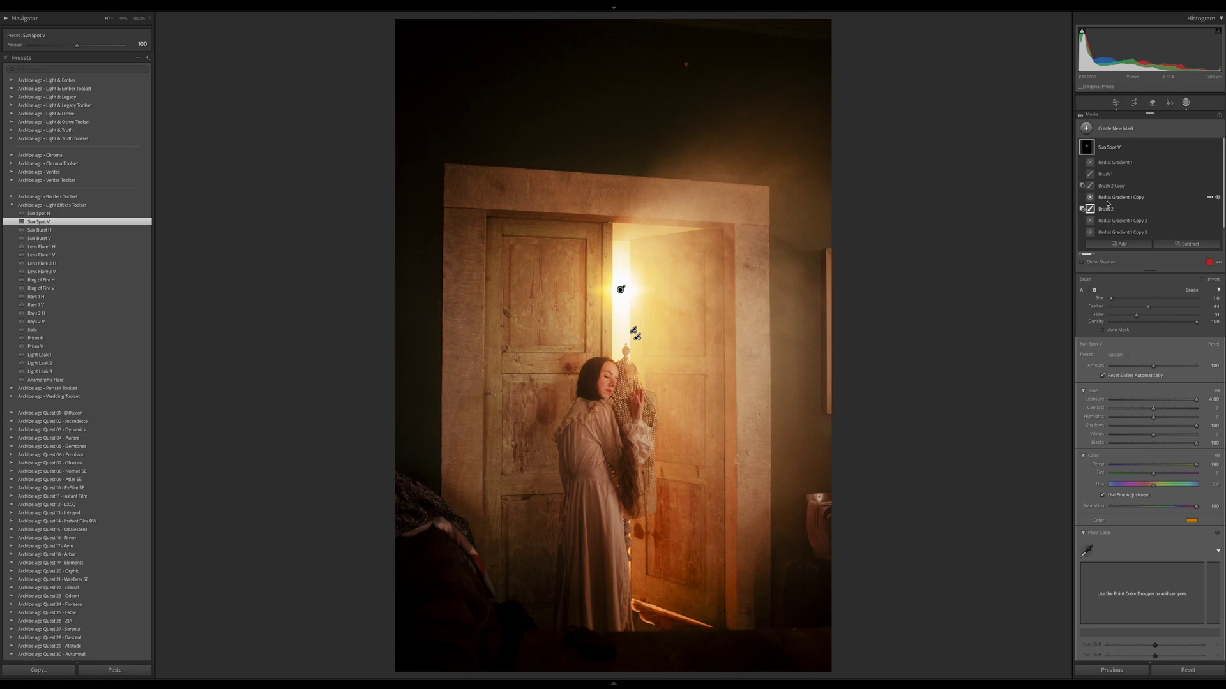
click(1096, 150)
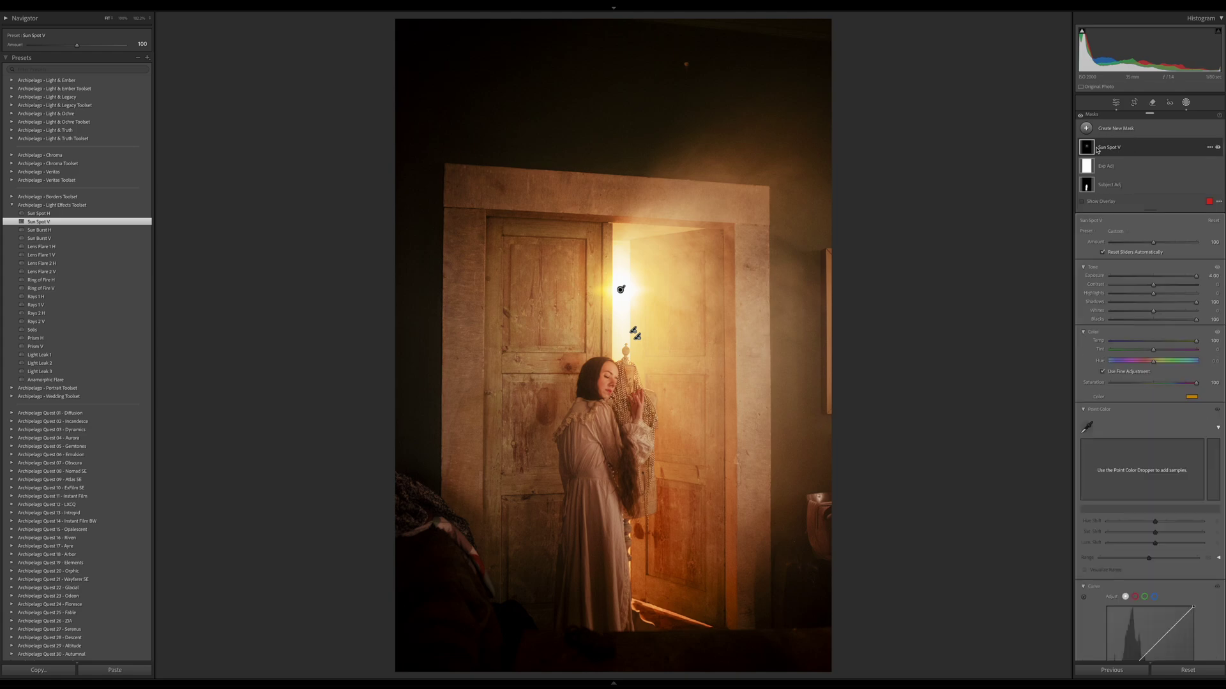
click(1089, 151)
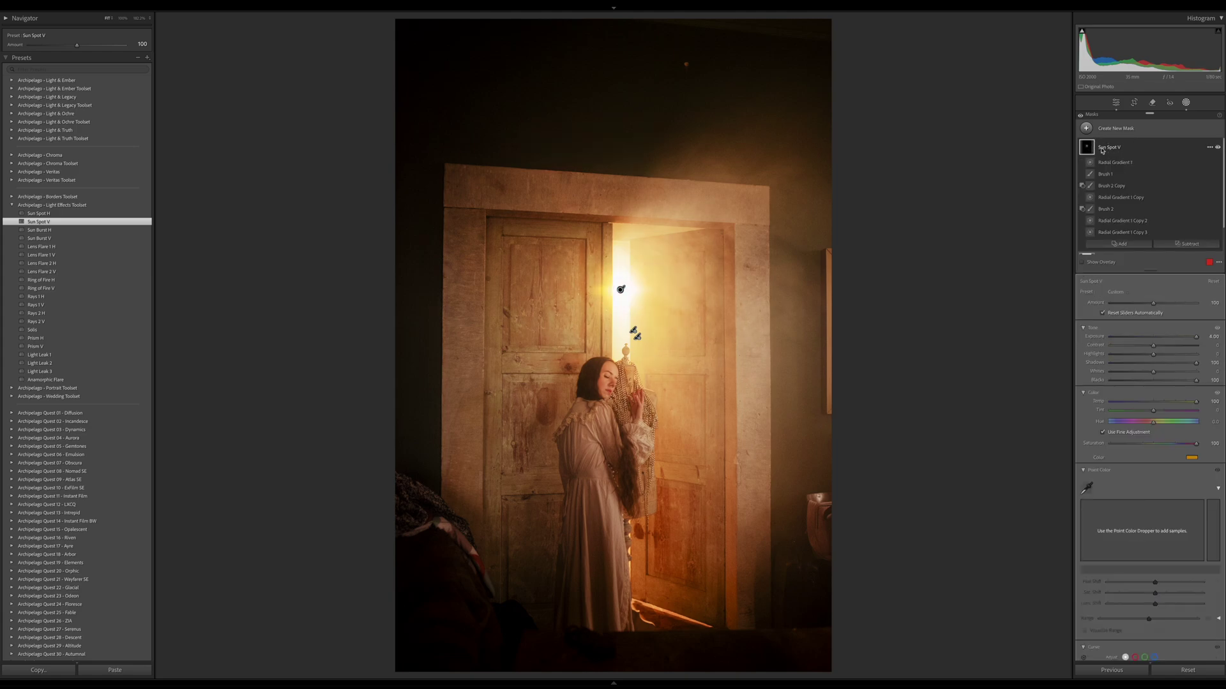
click(1093, 150)
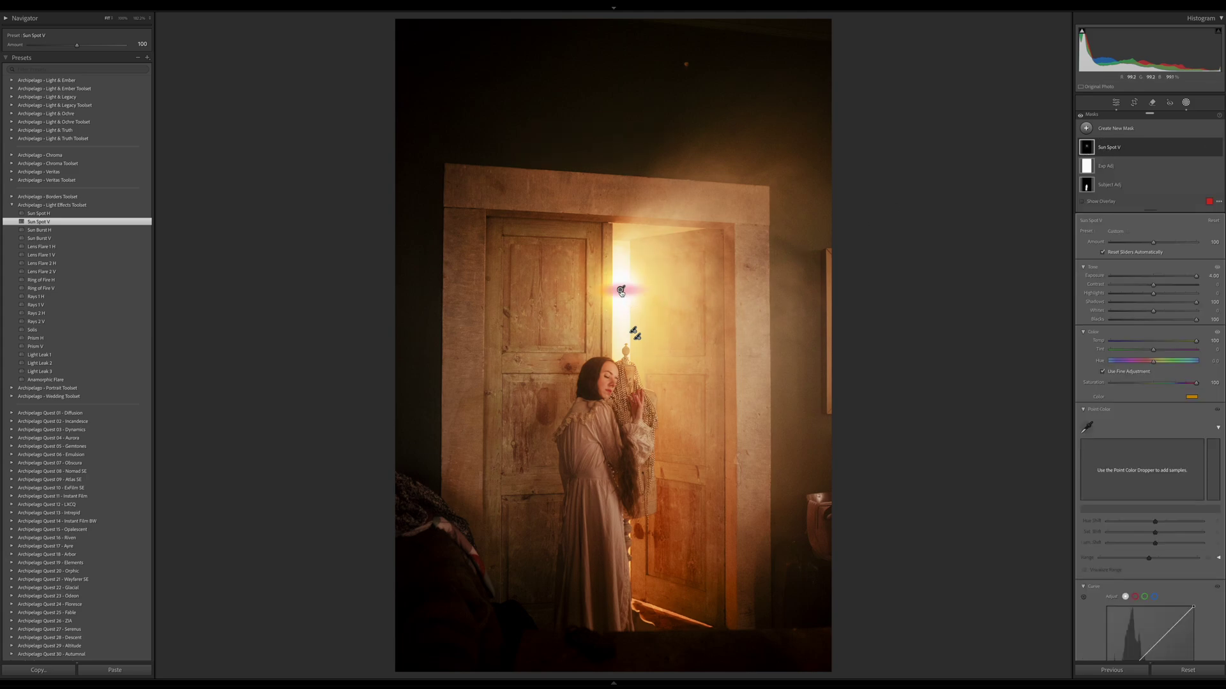
mouse_move(633, 293)
mouse_down()
mouse_move(680, 325)
mouse_move(659, 274)
mouse_move(689, 316)
mouse_move(621, 287)
mouse_up()
Apply Sun Burst V and place its glow high in the doorway gap
click(140, 238)
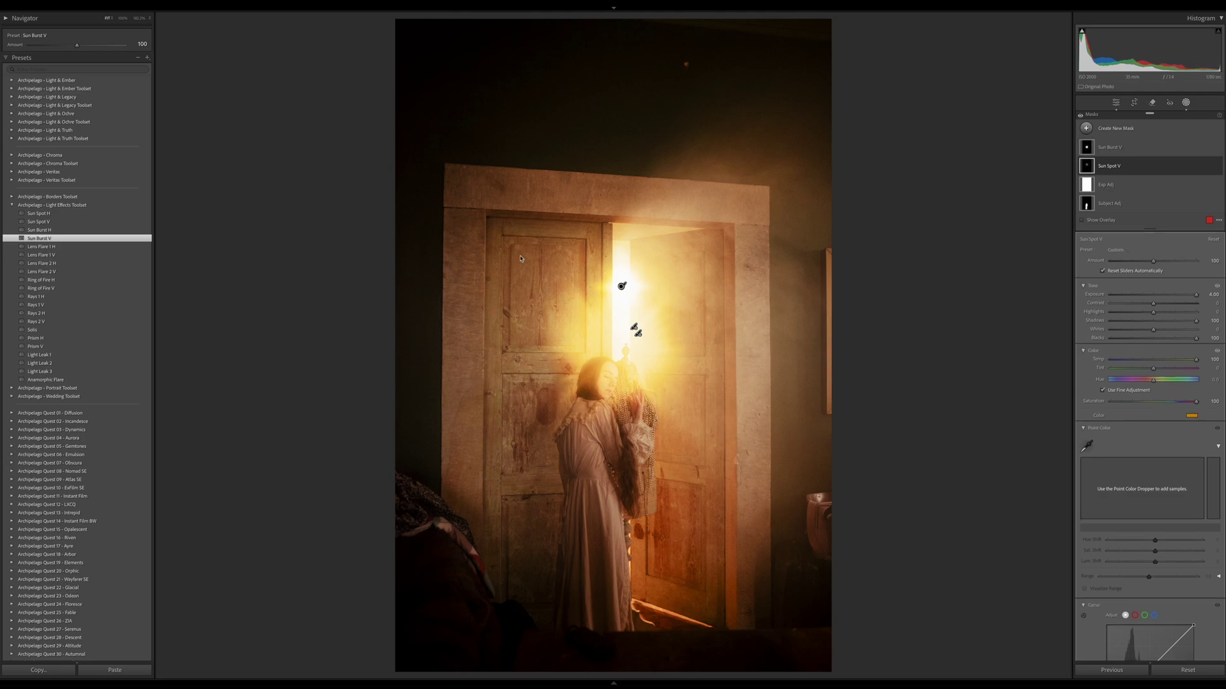
drag(635, 328, 621, 281)
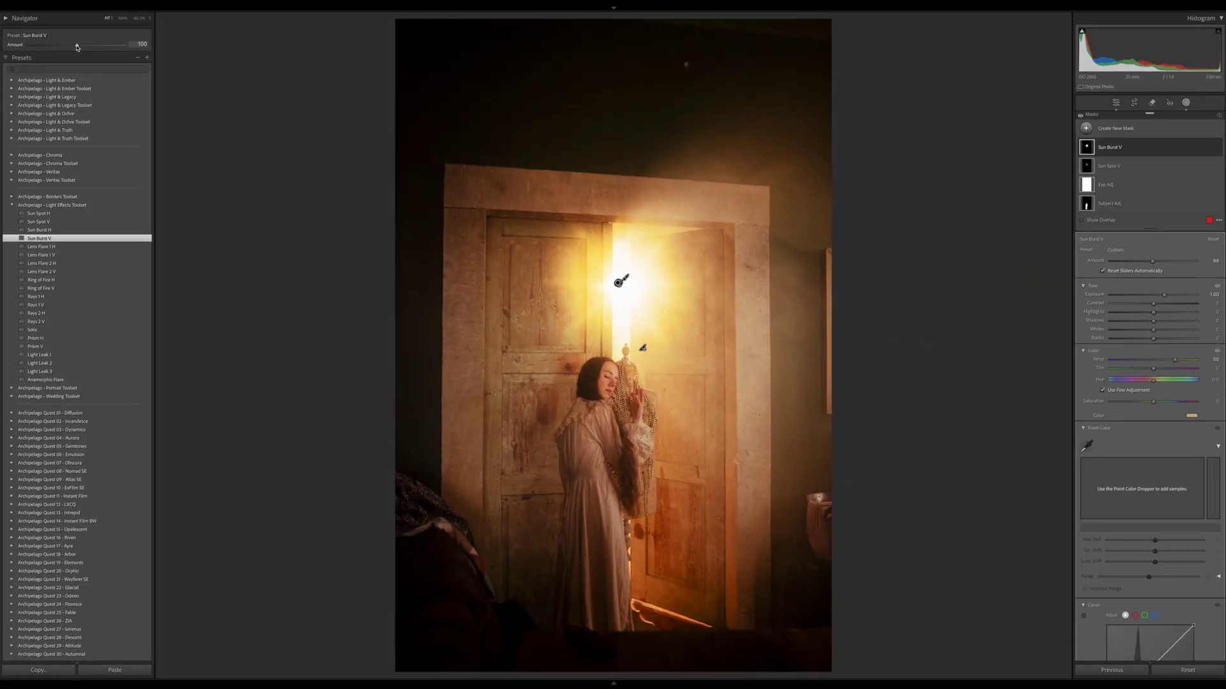
drag(77, 46, 51, 46)
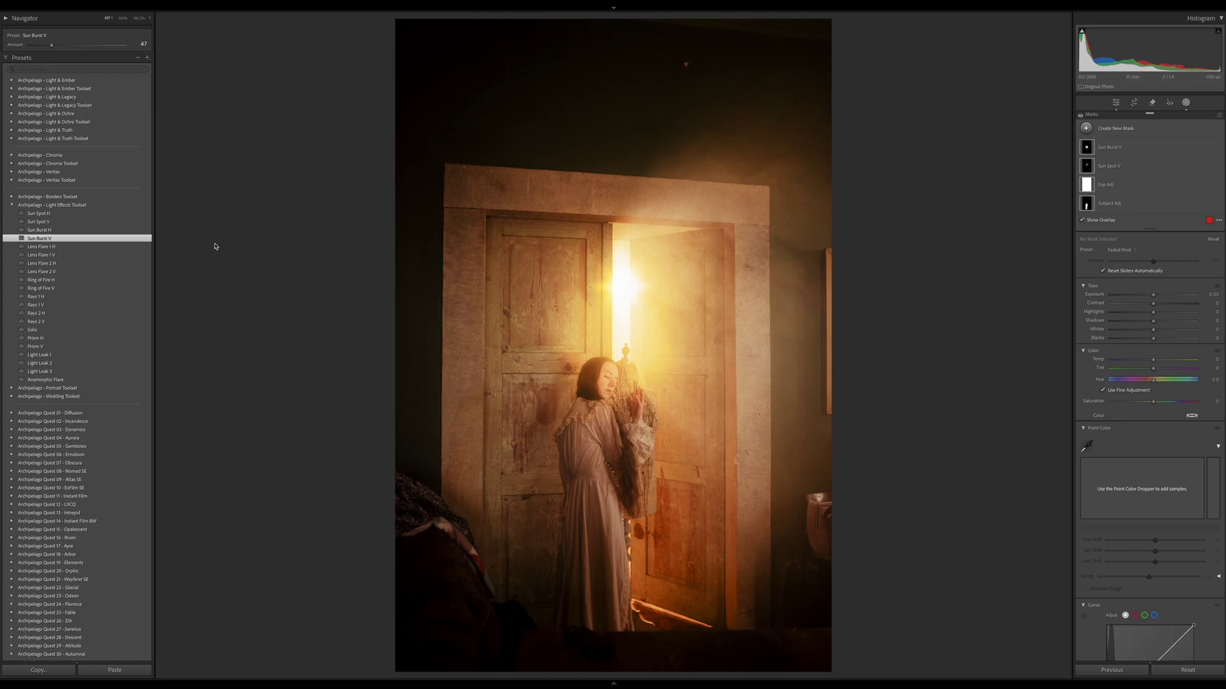
key(ctrl+z)
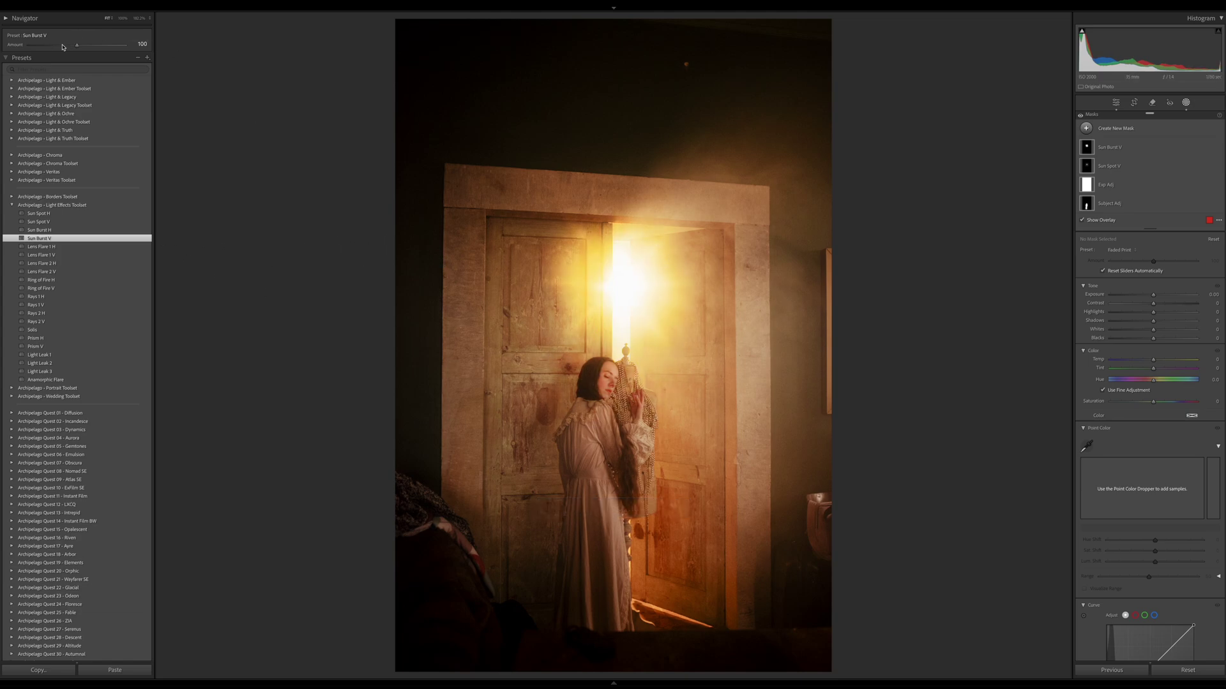
drag(76, 47, 105, 46)
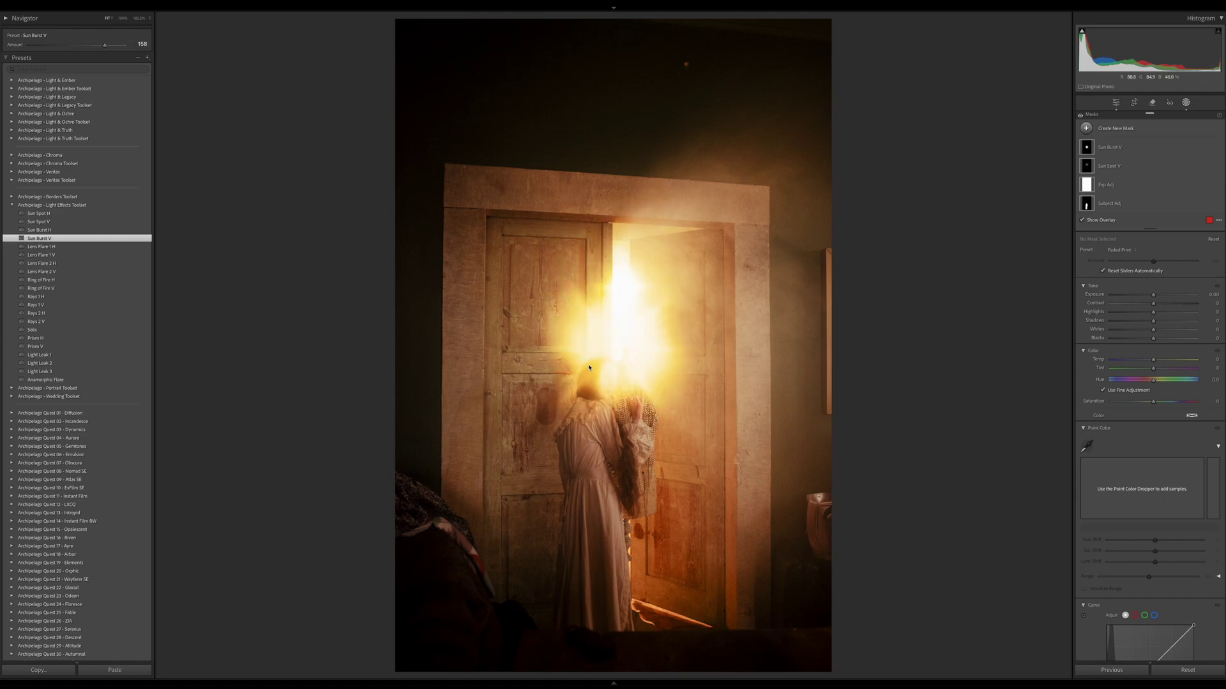
key(ctrl+z)
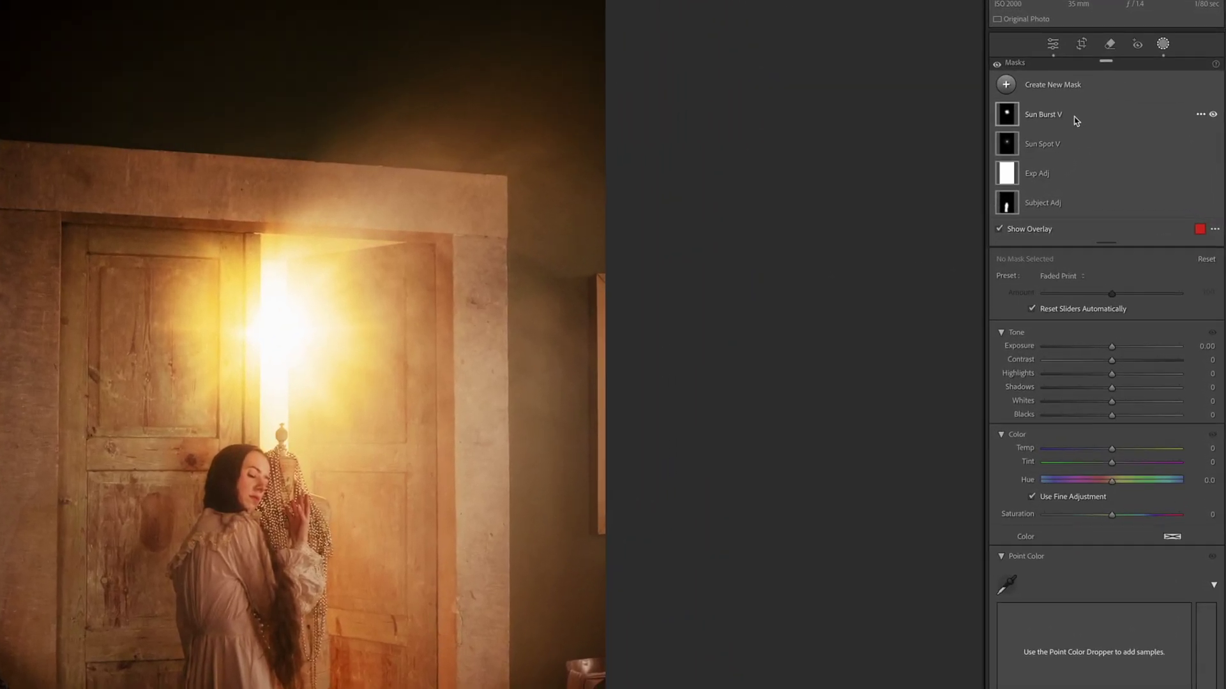
Lower the Sun Burst V mask's Amount from 98 to 47
click(1128, 147)
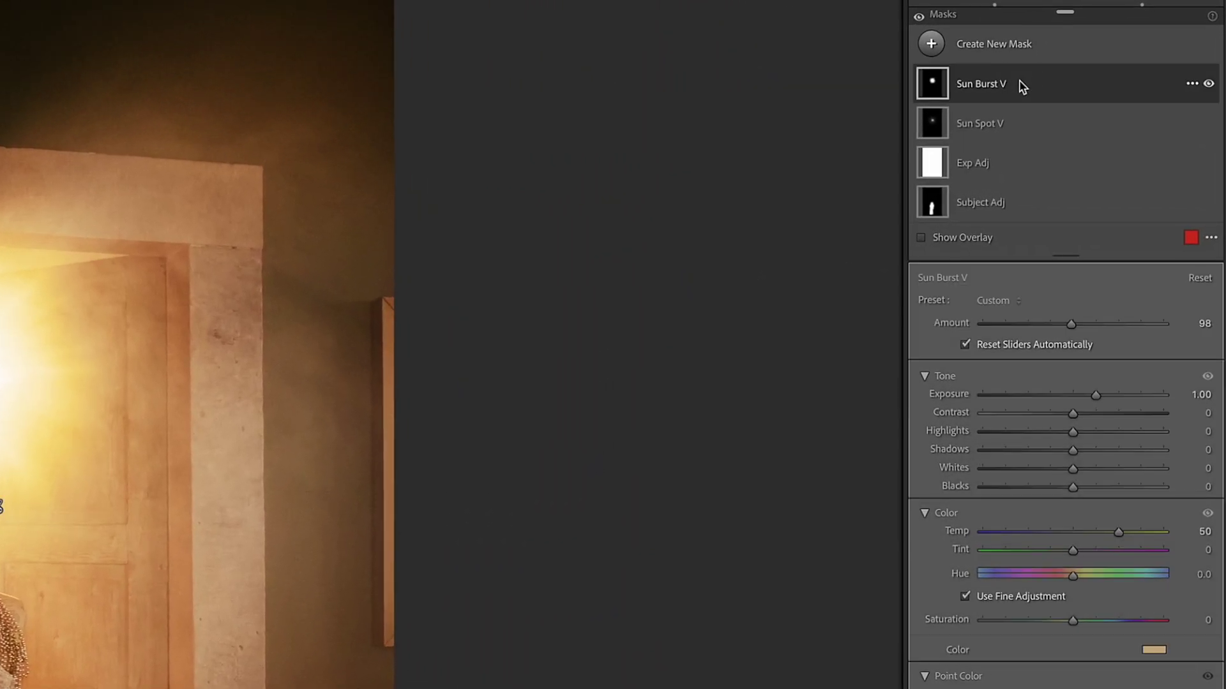
click(1001, 85)
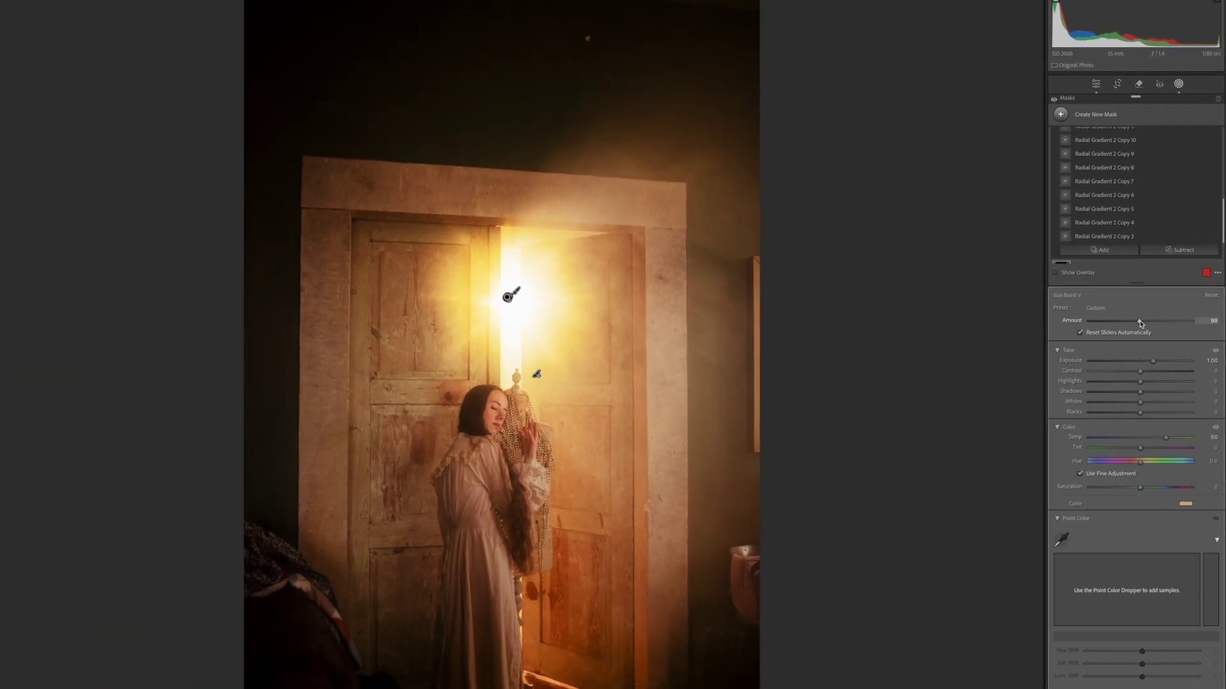
mouse_move(1140, 323)
mouse_down()
mouse_move(1113, 319)
mouse_move(1206, 306)
mouse_move(1103, 309)
mouse_move(1168, 307)
mouse_move(1117, 311)
mouse_move(1145, 310)
mouse_move(1129, 309)
mouse_up()
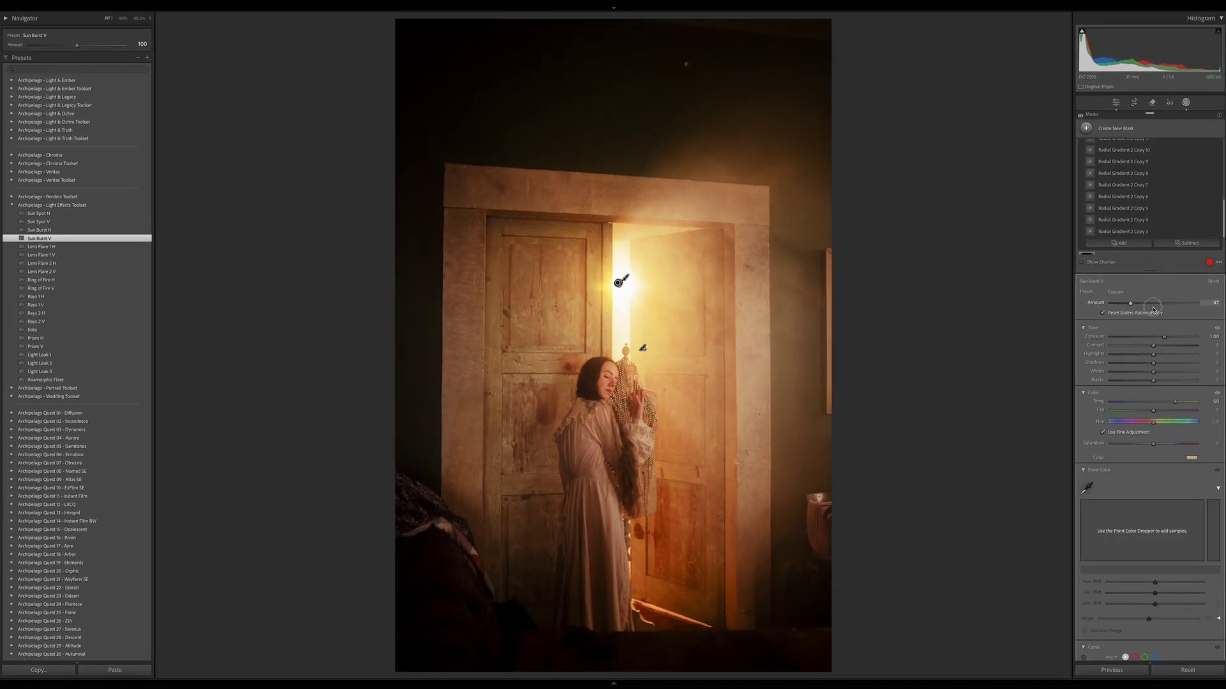
Apply the Lens Flare 2 V effect at Amount 100 and bring up its mask
key(m)
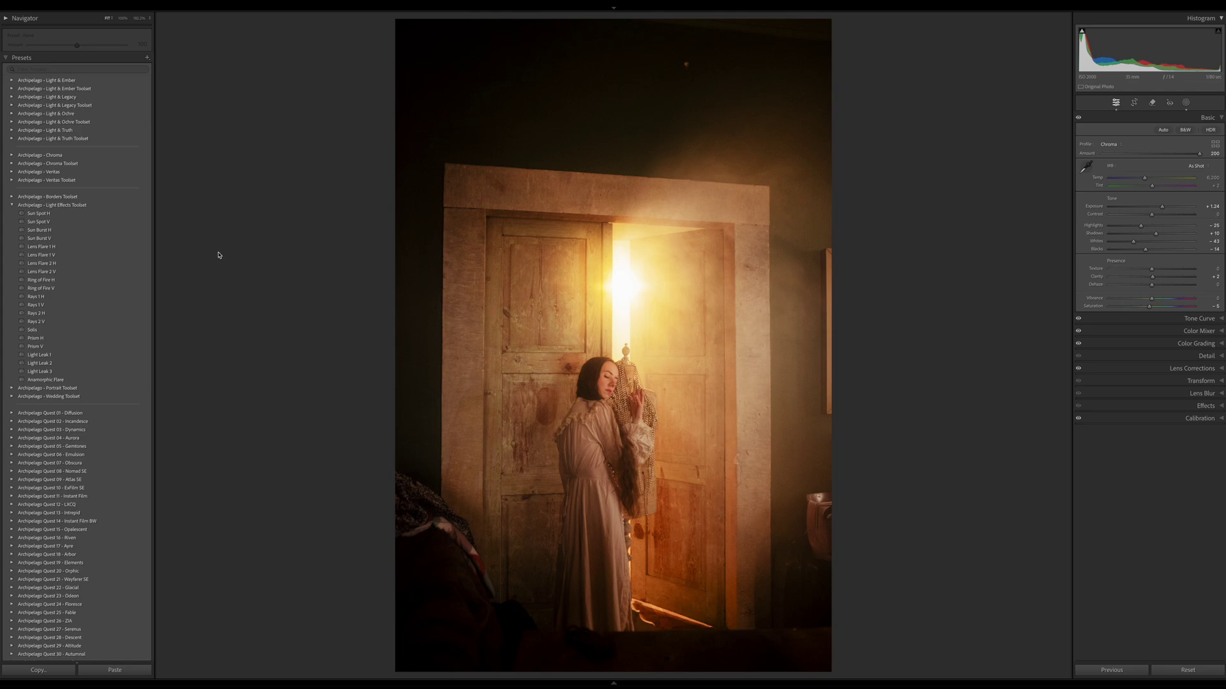
click(125, 274)
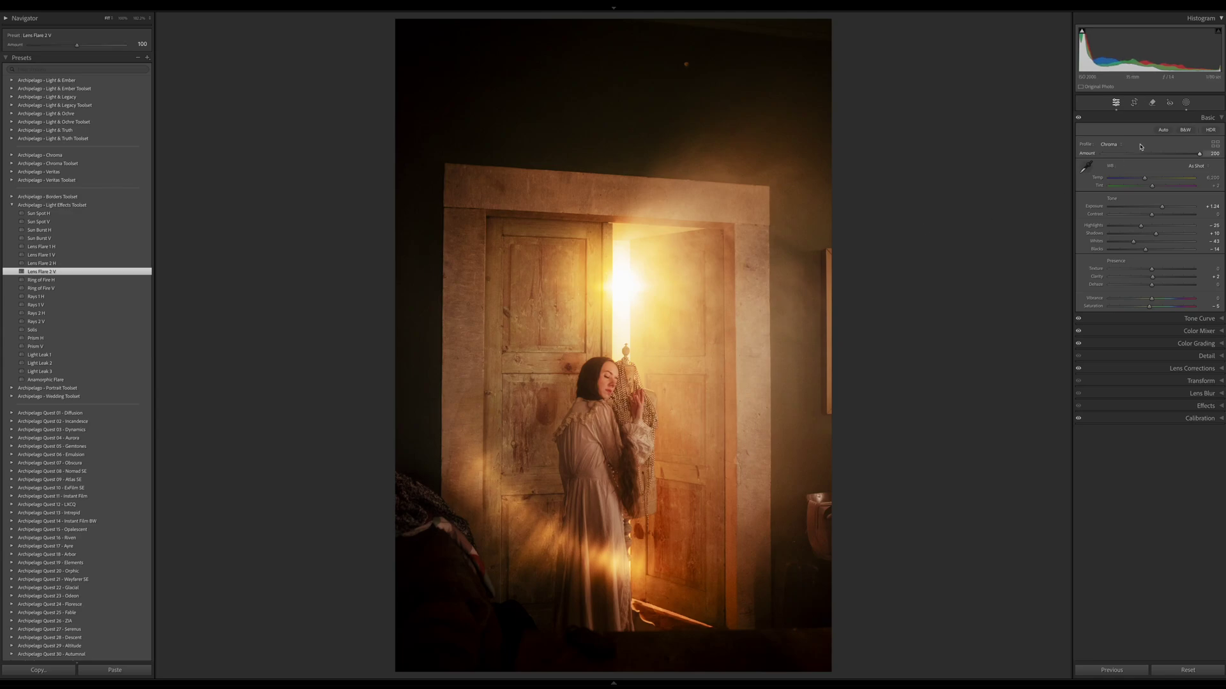
click(1186, 103)
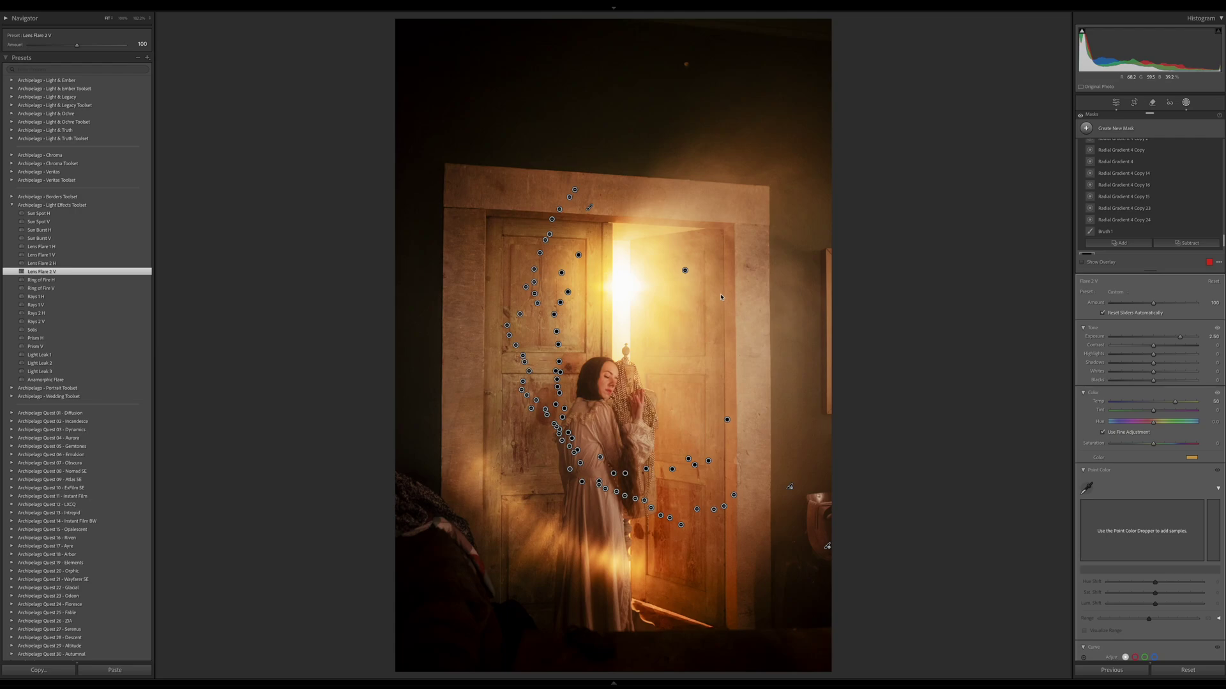
Shift the lens flare up-right onto the door's light and set its Amount to 55
mouse_move(683, 272)
mouse_down()
mouse_move(774, 235)
mouse_move(658, 189)
mouse_move(657, 240)
mouse_move(763, 265)
mouse_move(679, 266)
mouse_move(697, 269)
mouse_up()
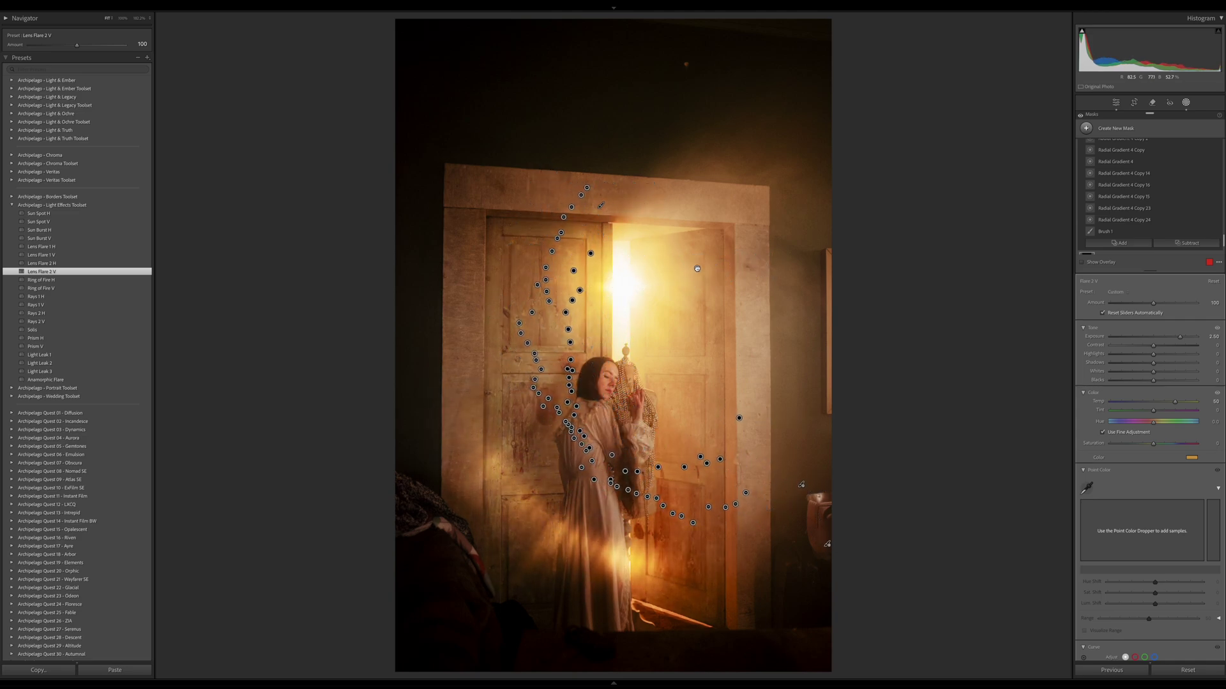
mouse_move(1153, 303)
mouse_down()
mouse_move(1133, 303)
mouse_move(1169, 309)
mouse_up()
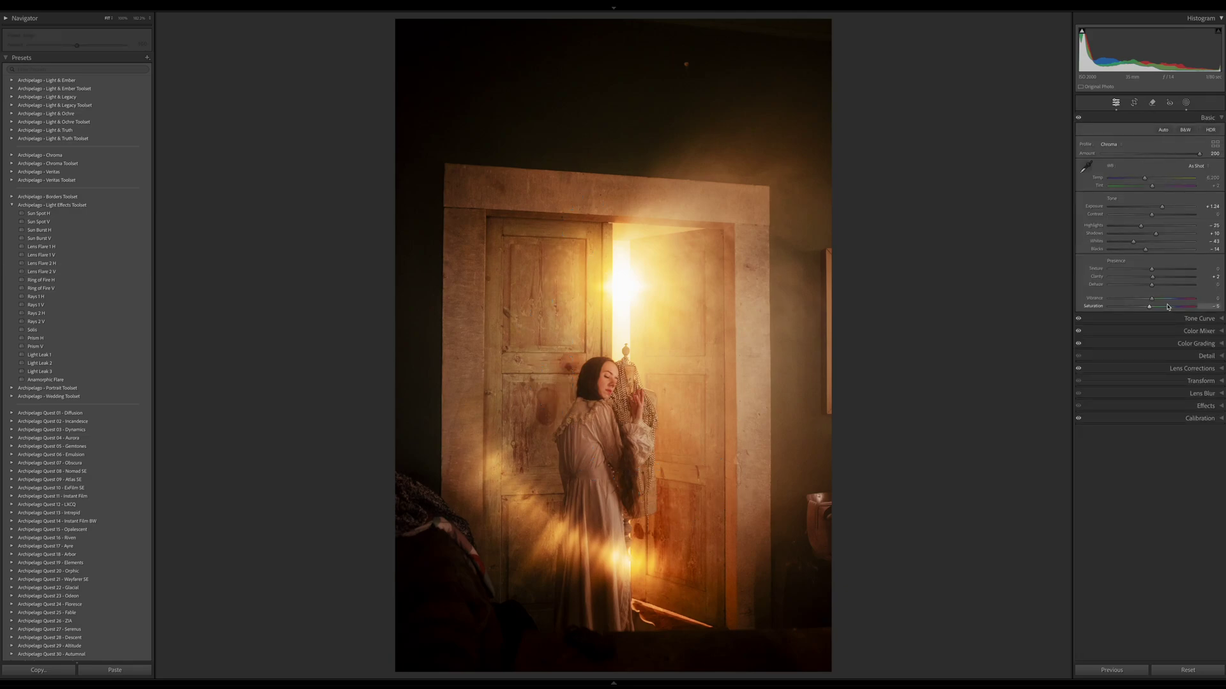
key(shift+w)
Apply the Rays 2 V light rays preset and select its mask for adjustment
click(105, 322)
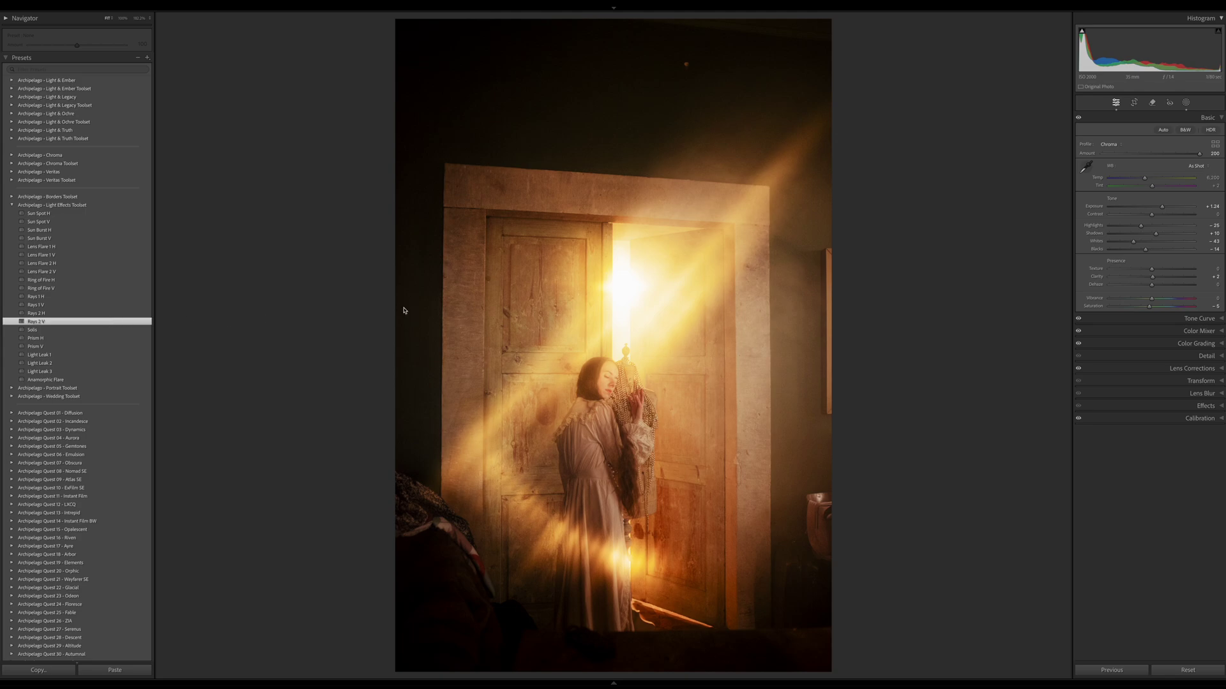
click(1185, 102)
click(1141, 154)
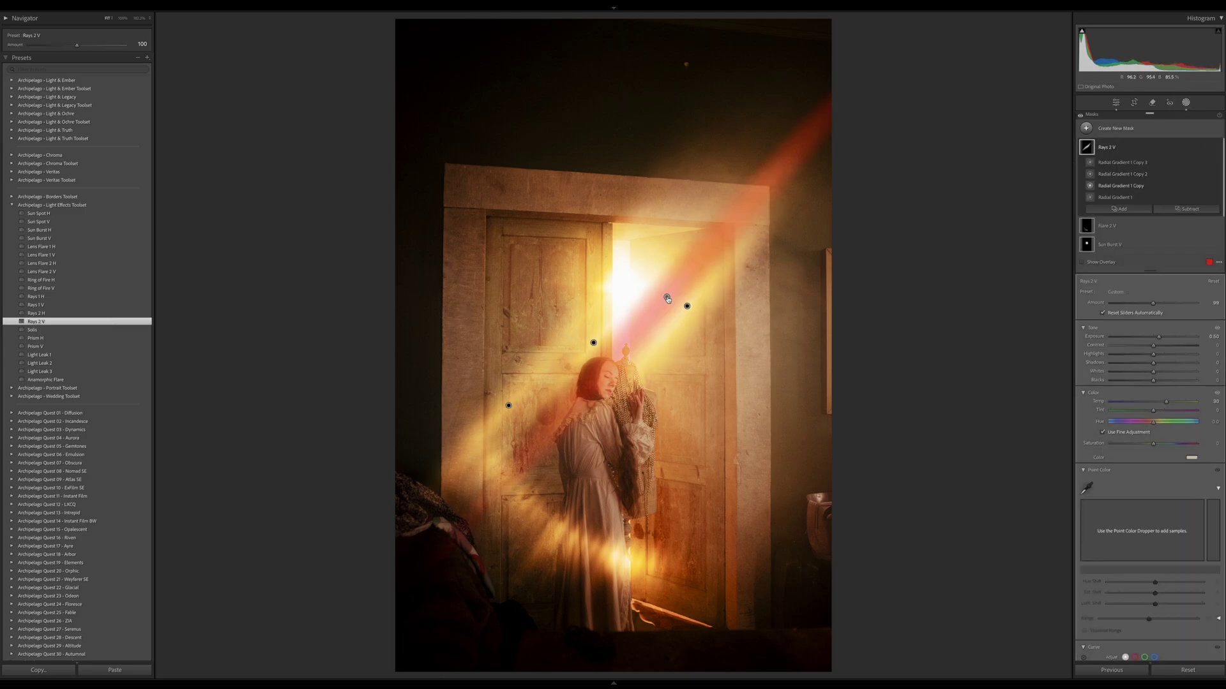
Shift the rays up-left across the doorway and lower their Amount to 44
drag(666, 299, 635, 255)
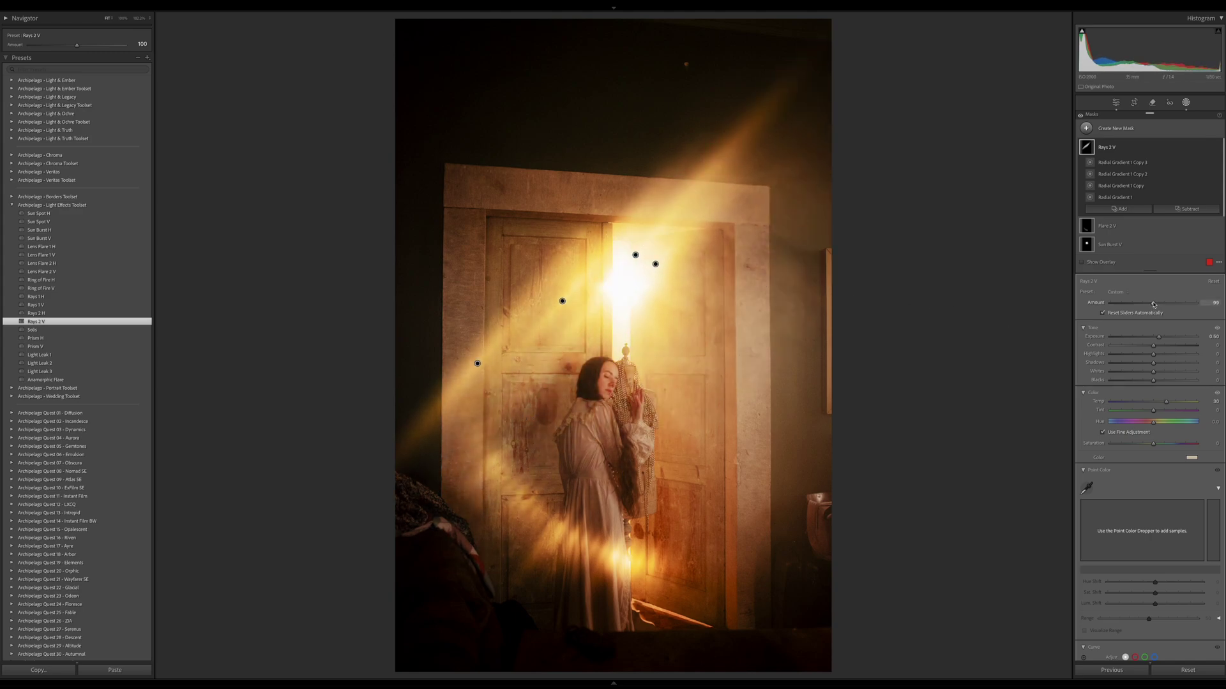
drag(1153, 304, 1128, 308)
key(shift+w)
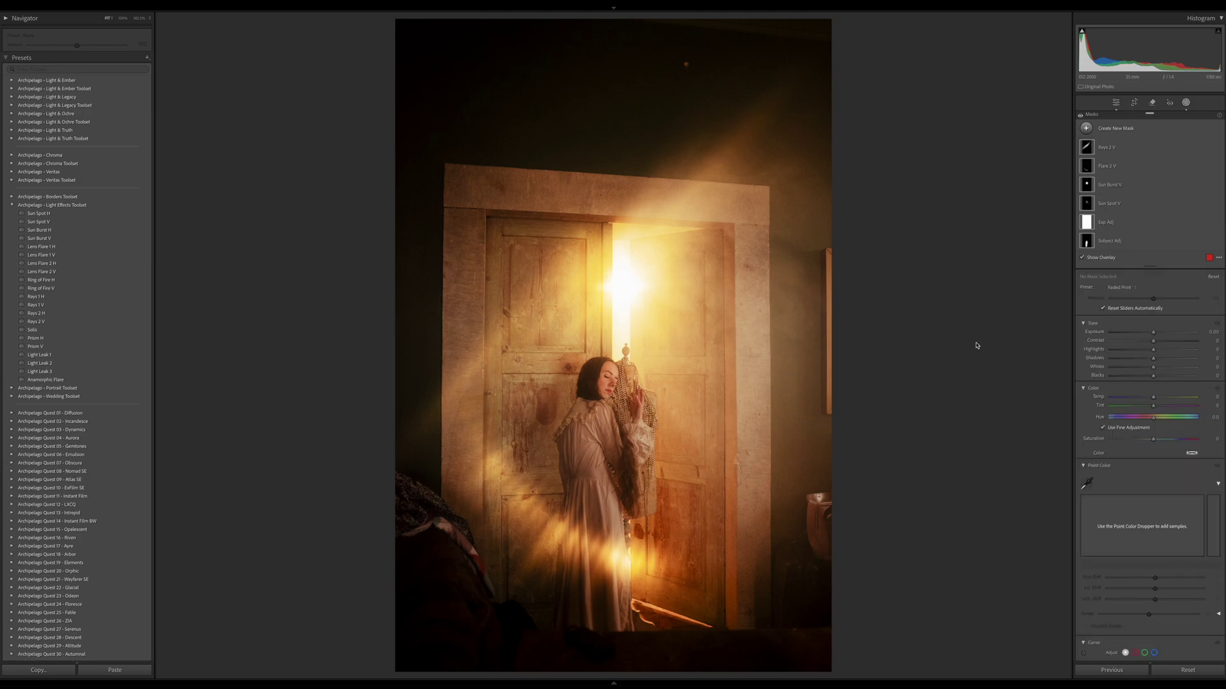